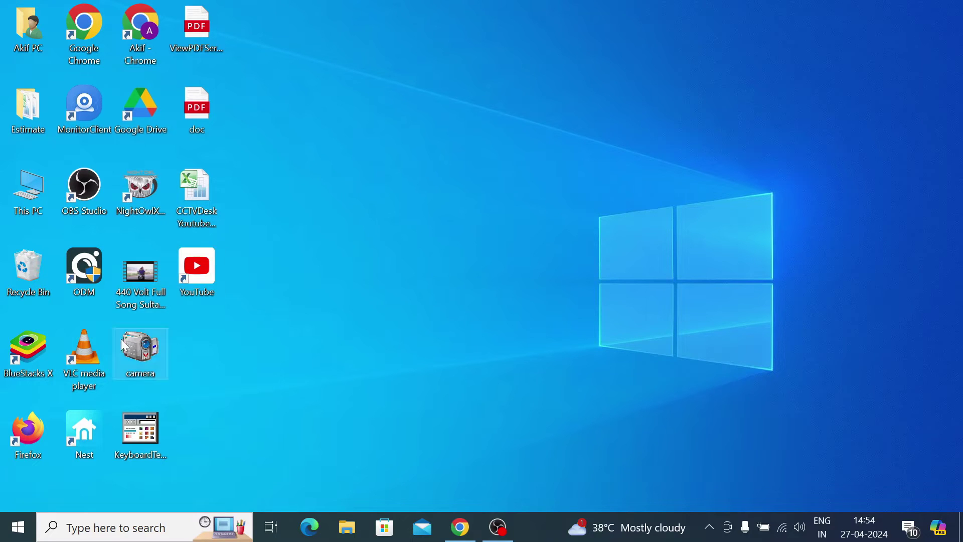
Launch BlueStacks X and start the Android App Player from its sidebar.
{"action": "left_click", "coordinate": [26, 355]}
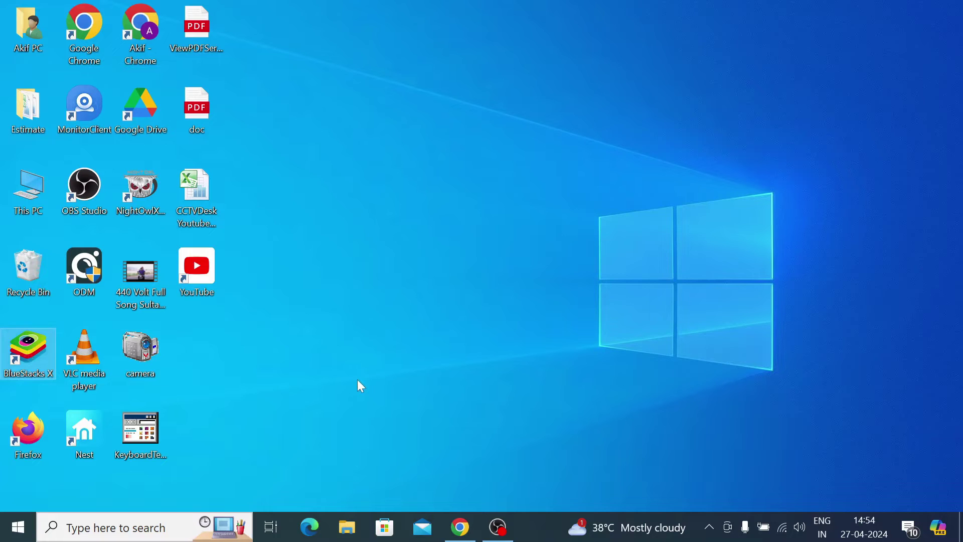
{"action": "key", "text": "Return"}
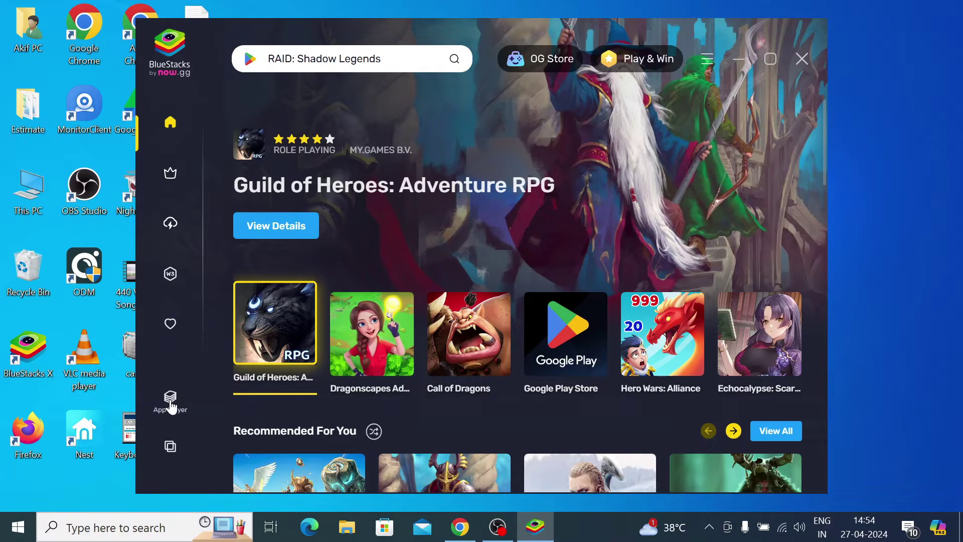
{"action": "left_click", "coordinate": [170, 401]}
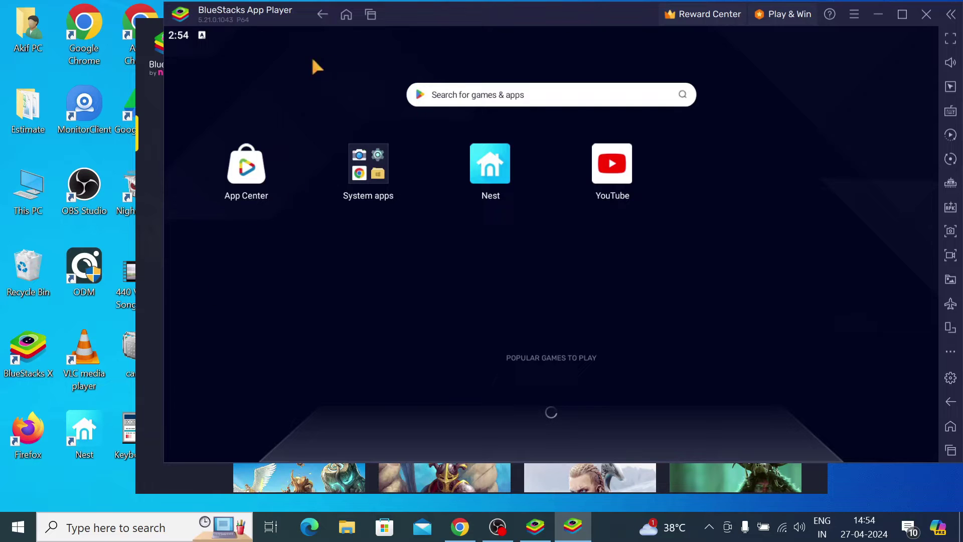
Open the System apps folder and launch Google Play Store.
{"action": "left_click", "coordinate": [370, 178]}
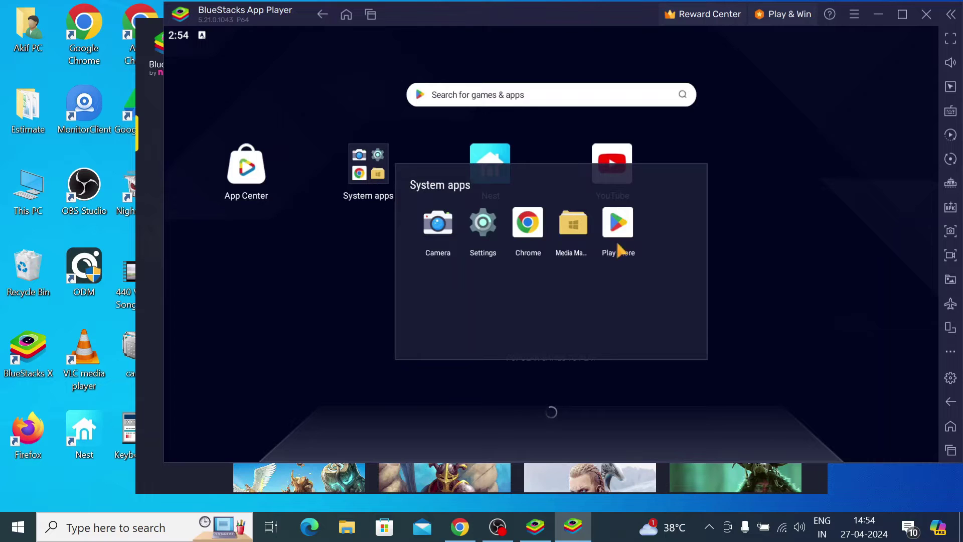
{"action": "left_click", "coordinate": [618, 224]}
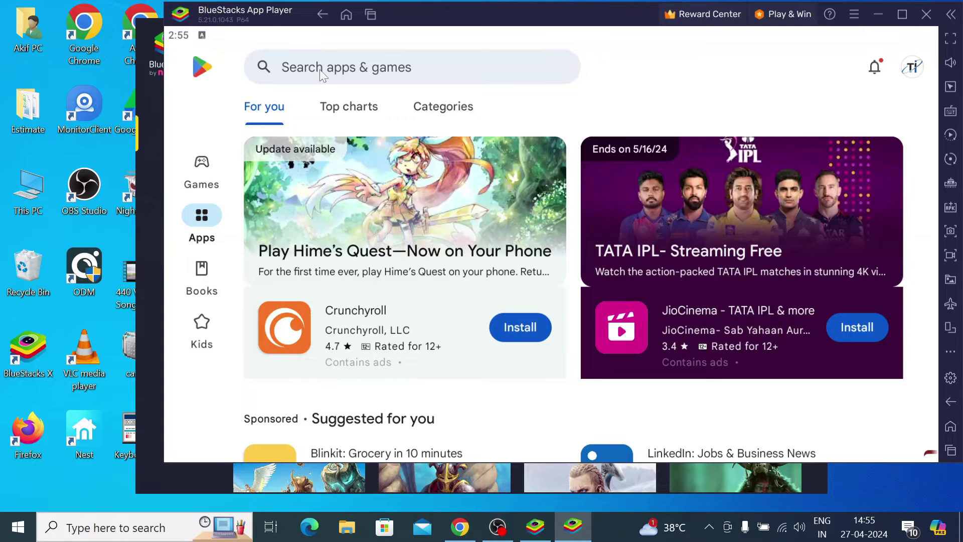
Search the Play Store for 'Yi home' and pick the 'yi home' suggestion.
{"action": "left_click", "coordinate": [319, 70]}
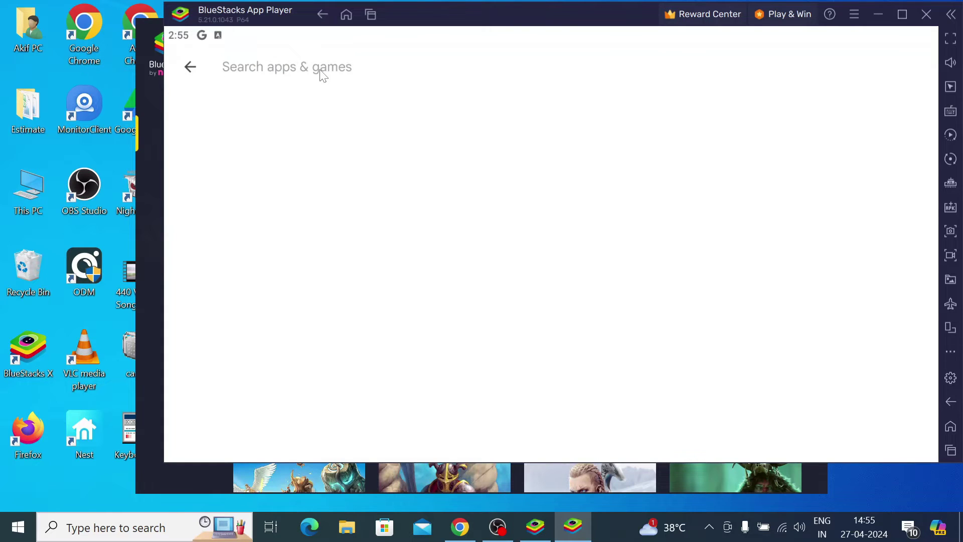
{"action": "type", "text": "Yi"}
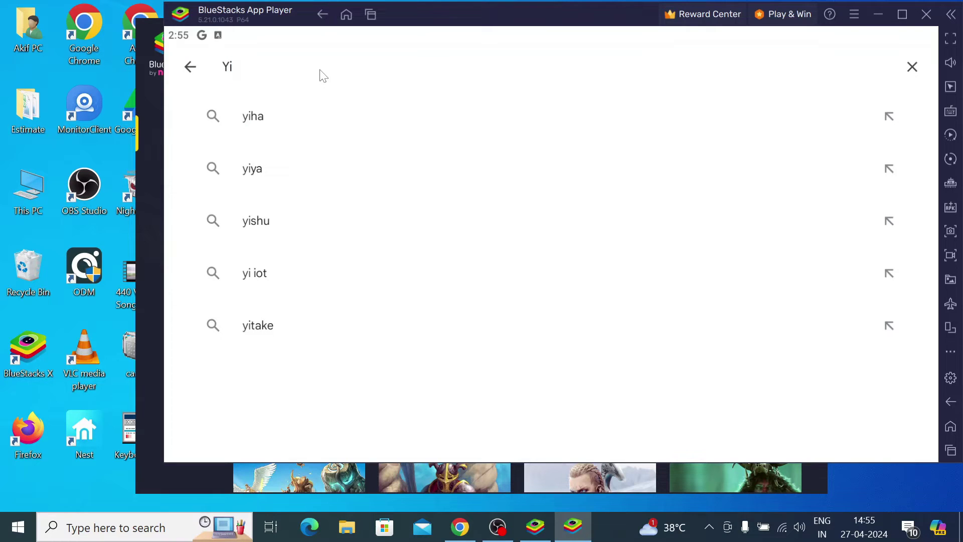
{"action": "type", "text": " h"}
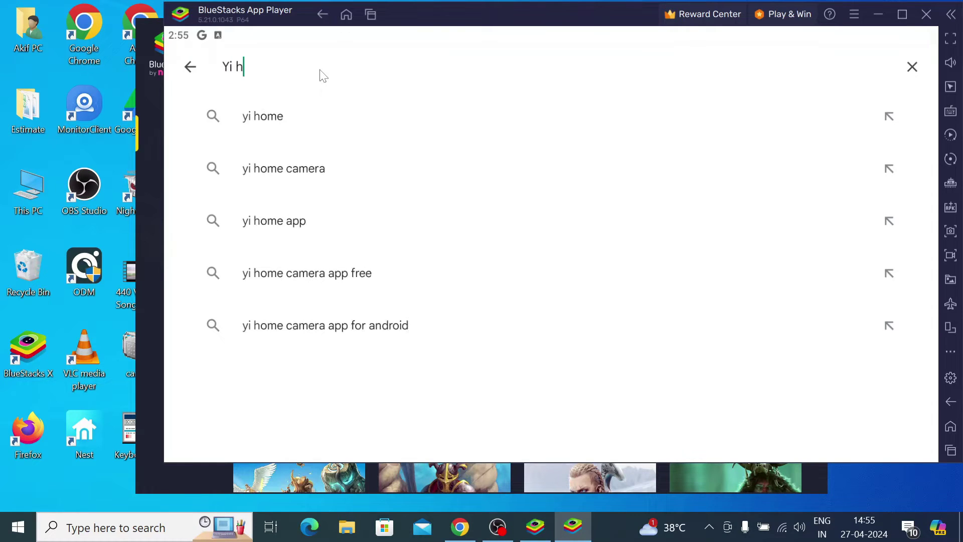
{"action": "type", "text": "ome"}
{"action": "left_click", "coordinate": [299, 122]}
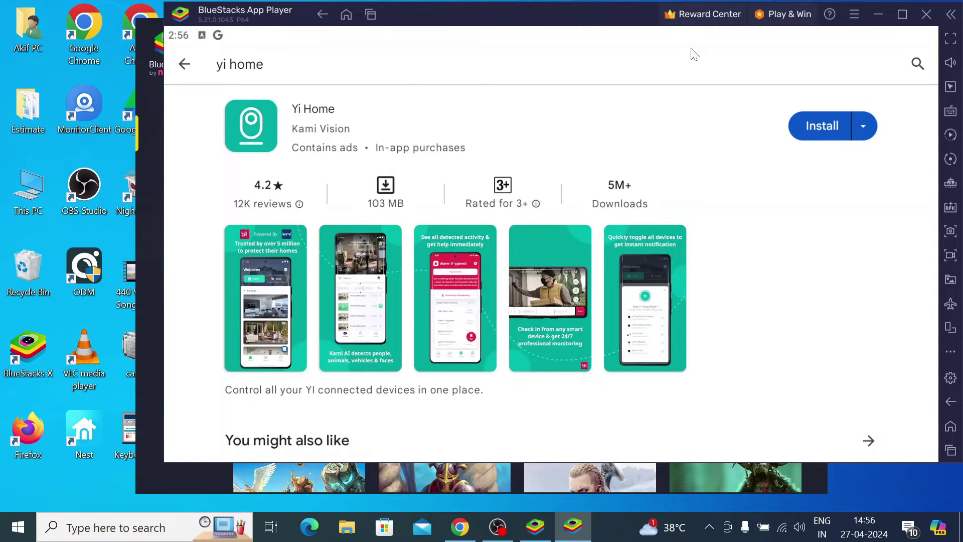
Install Yi Home by Kami Vision and wait until the Open button appears.
{"action": "left_click", "coordinate": [812, 127]}
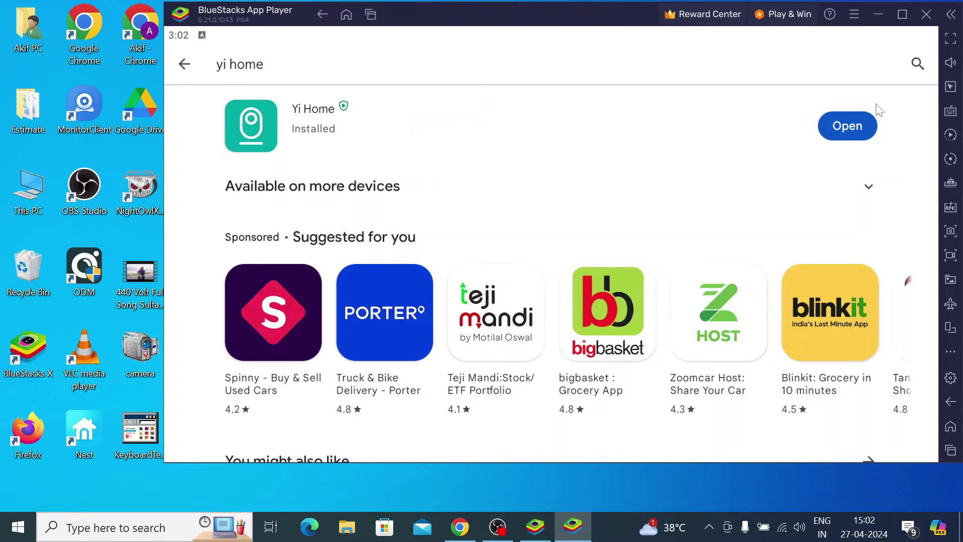
Restore the BlueStacks window and choose India from the YI Home region list.
{"action": "left_click", "coordinate": [880, 15]}
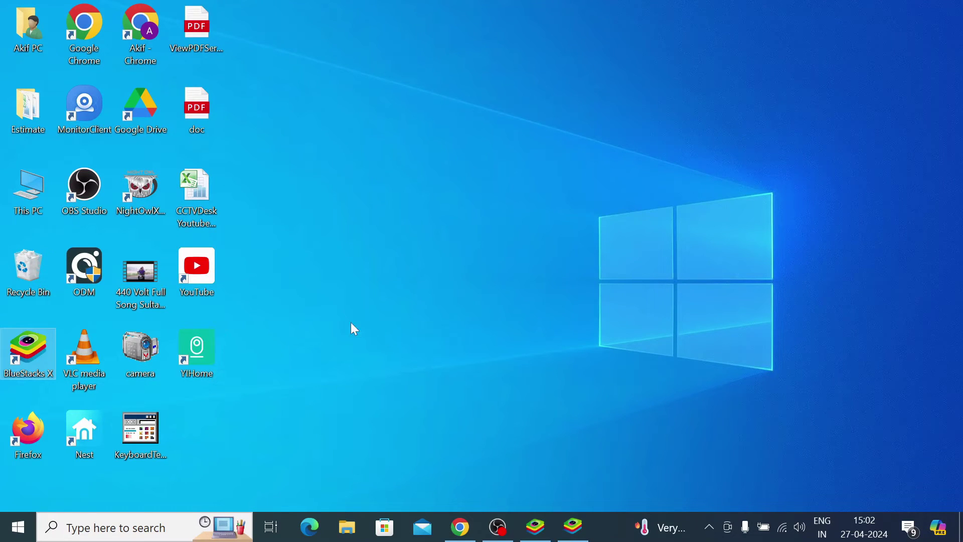
{"action": "left_click", "coordinate": [573, 526]}
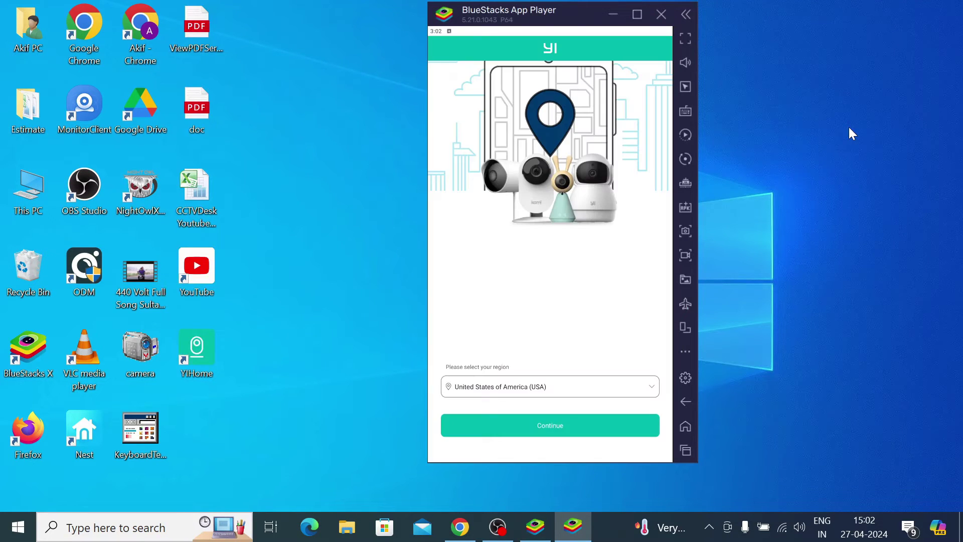
{"action": "left_click", "coordinate": [527, 392]}
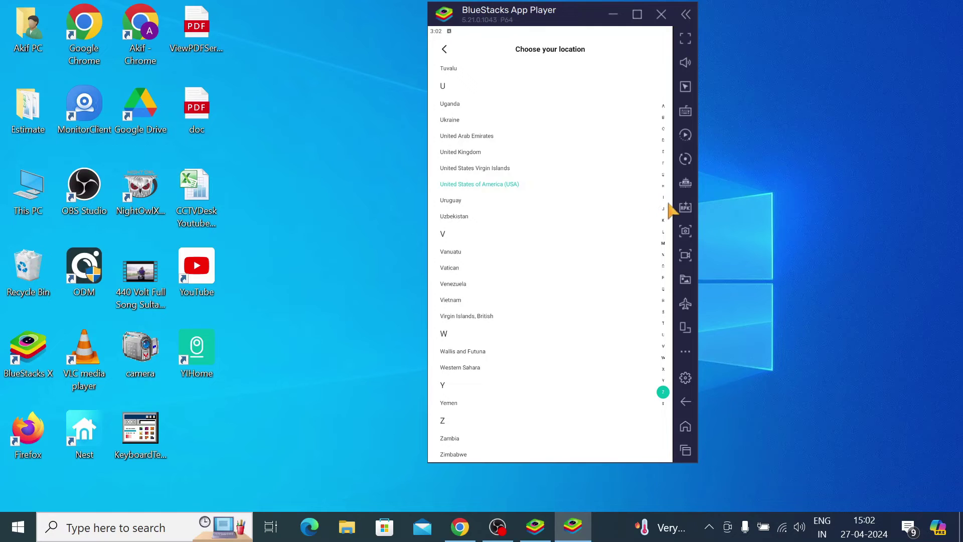
{"action": "left_click", "coordinate": [662, 186]}
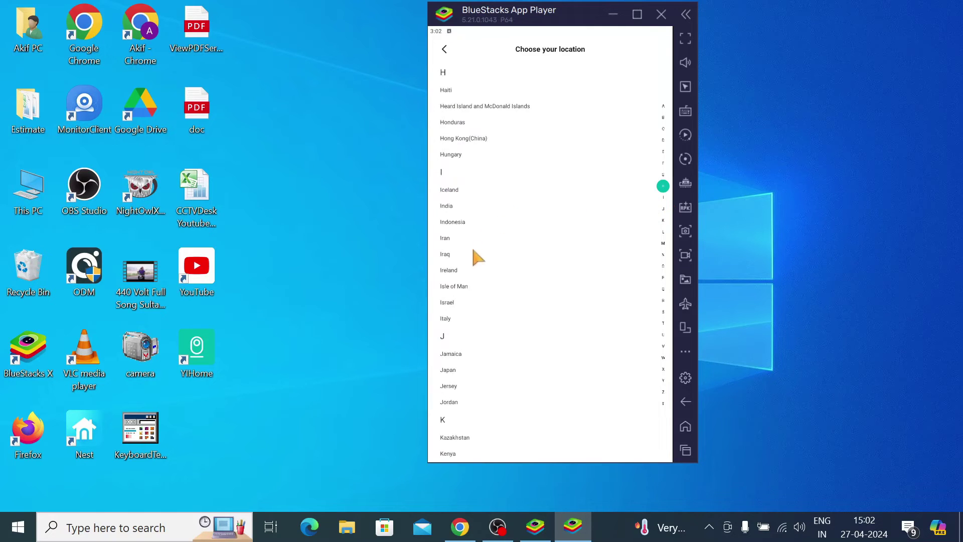
{"action": "left_click", "coordinate": [448, 206]}
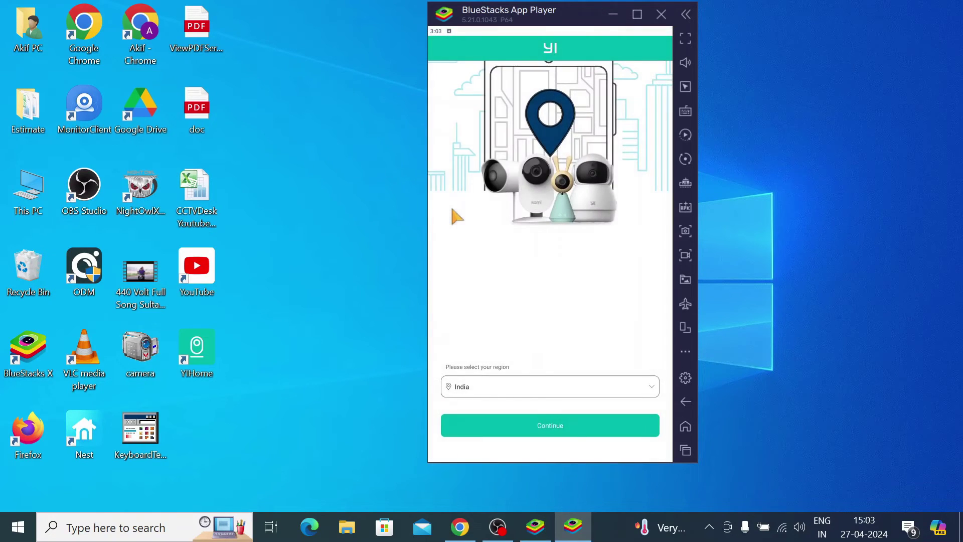
Confirm the India region and log in with the account email and password.
{"action": "left_click", "coordinate": [550, 425]}
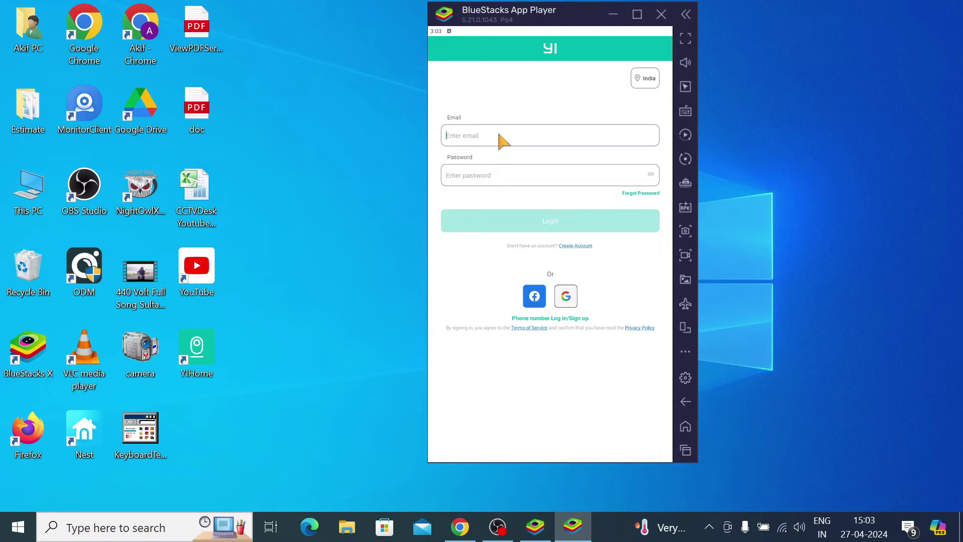
{"action": "key", "text": "Tab"}
{"action": "type", "text": "password"}
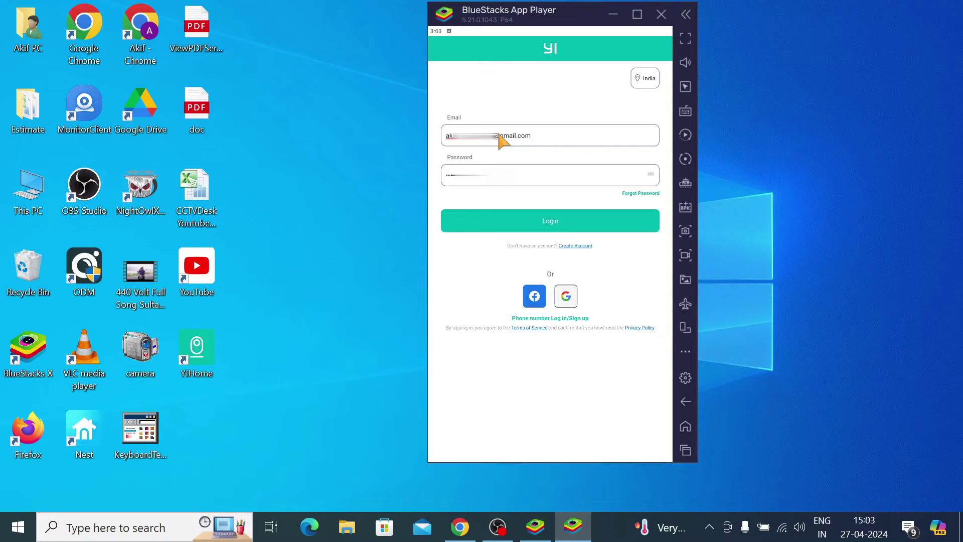
{"action": "left_click", "coordinate": [530, 223]}
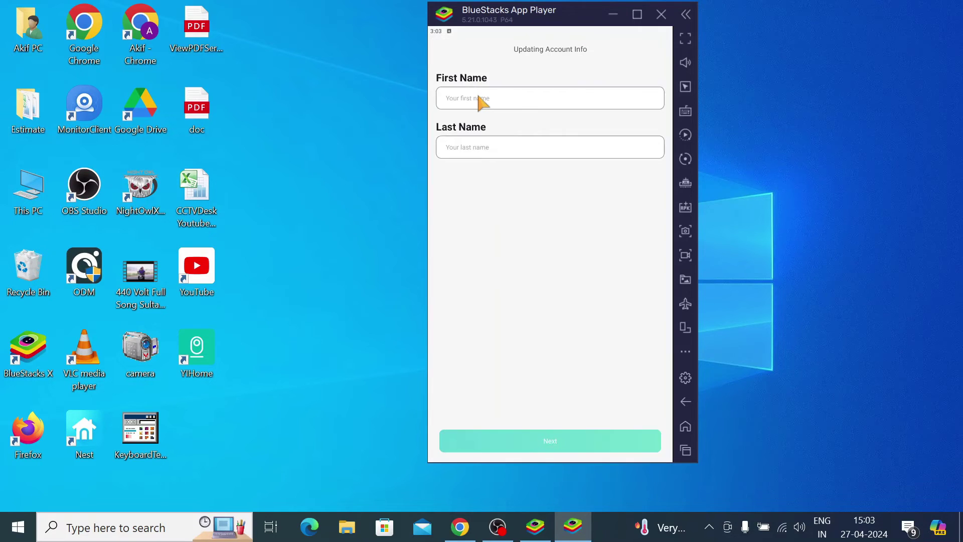
{"action": "type", "text": "A"}
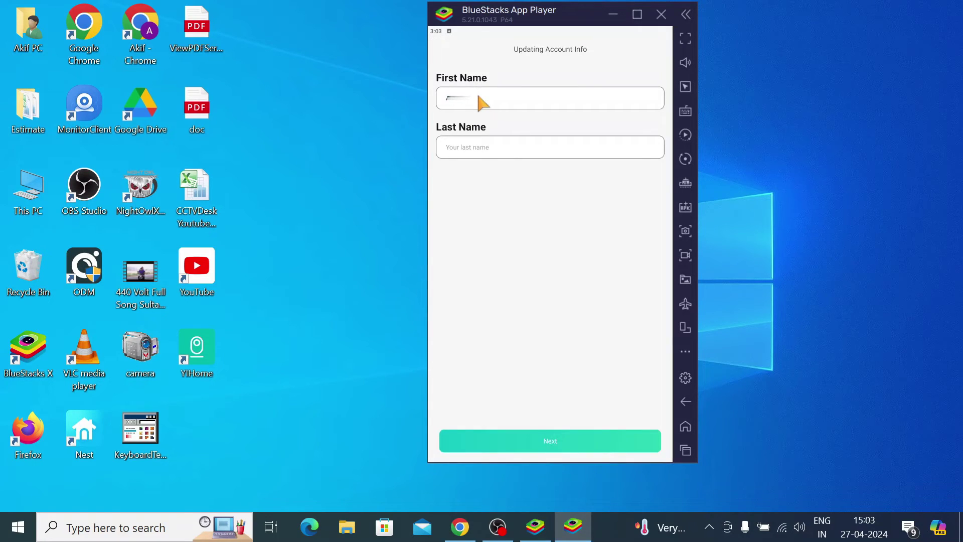
{"action": "type", "text": "Re"}
Submit the first and last name, then tap Finish on the Perfect! screen.
{"action": "left_click", "coordinate": [546, 442]}
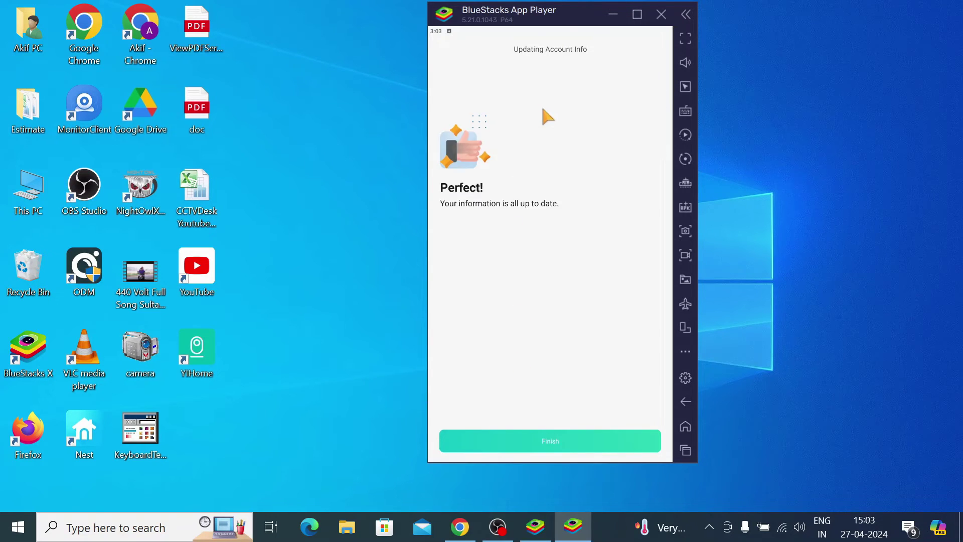
{"action": "left_click", "coordinate": [544, 441]}
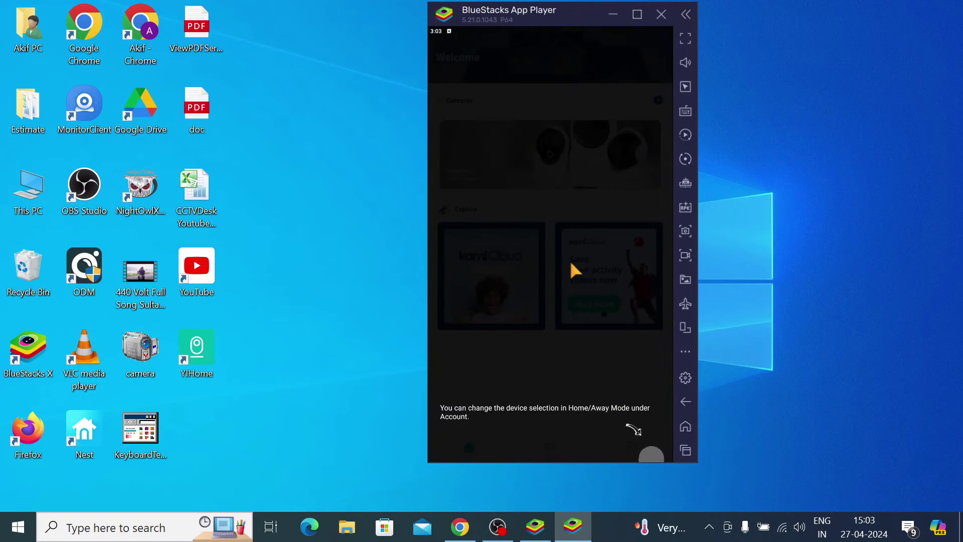
Dismiss the home-screen hint, then play and close the Cameras Pairing Tutorial video.
{"action": "left_click", "coordinate": [570, 258]}
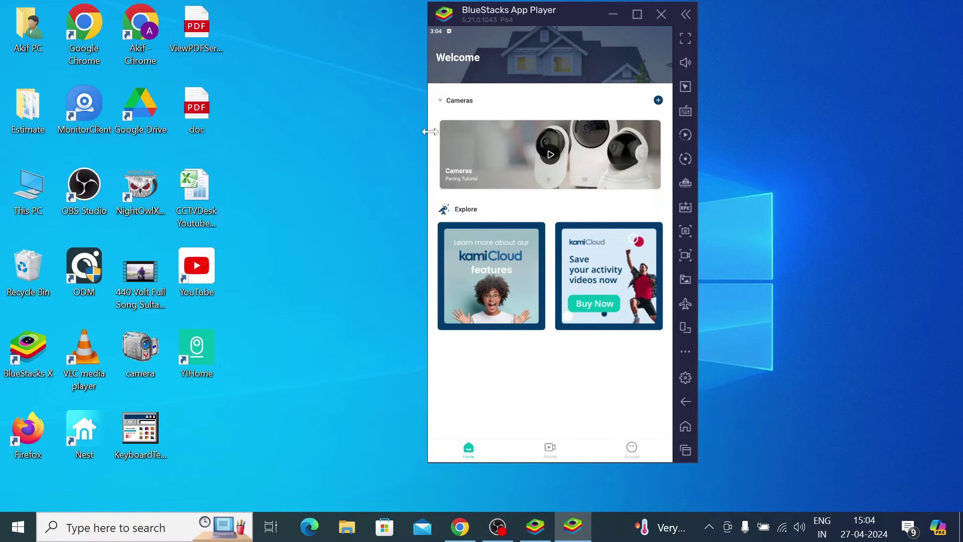
{"action": "left_click", "coordinate": [553, 155]}
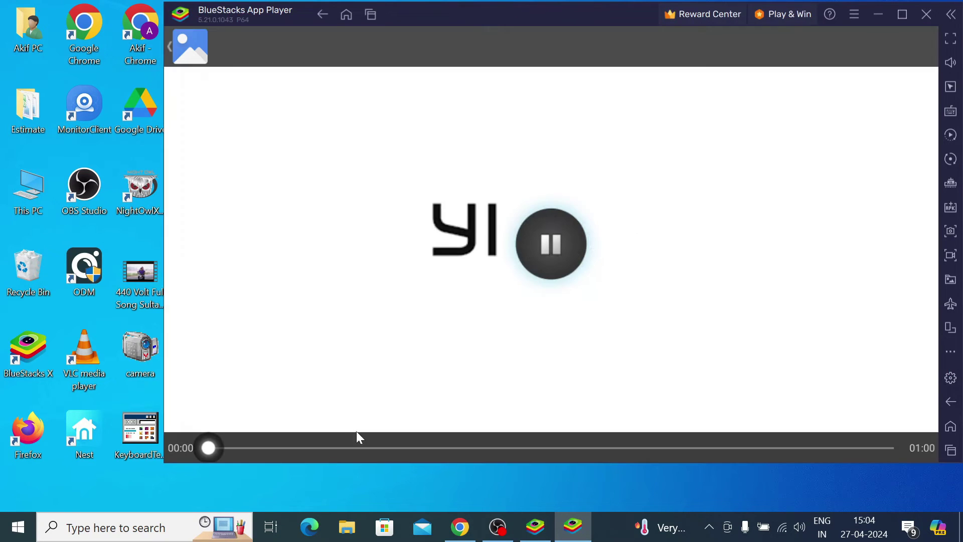
{"action": "left_click", "coordinate": [320, 14]}
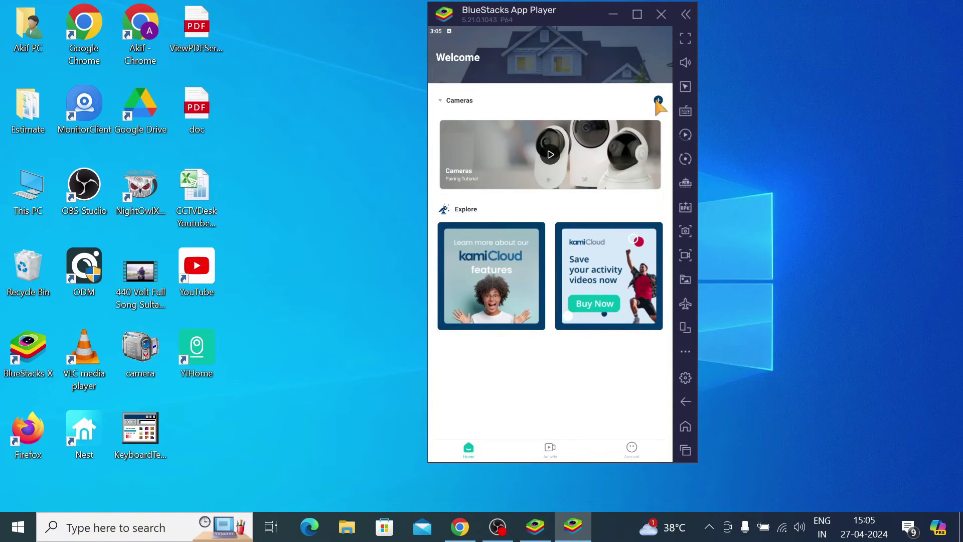
Start adding a camera and allow YI Home to access location.
{"action": "left_click", "coordinate": [659, 102]}
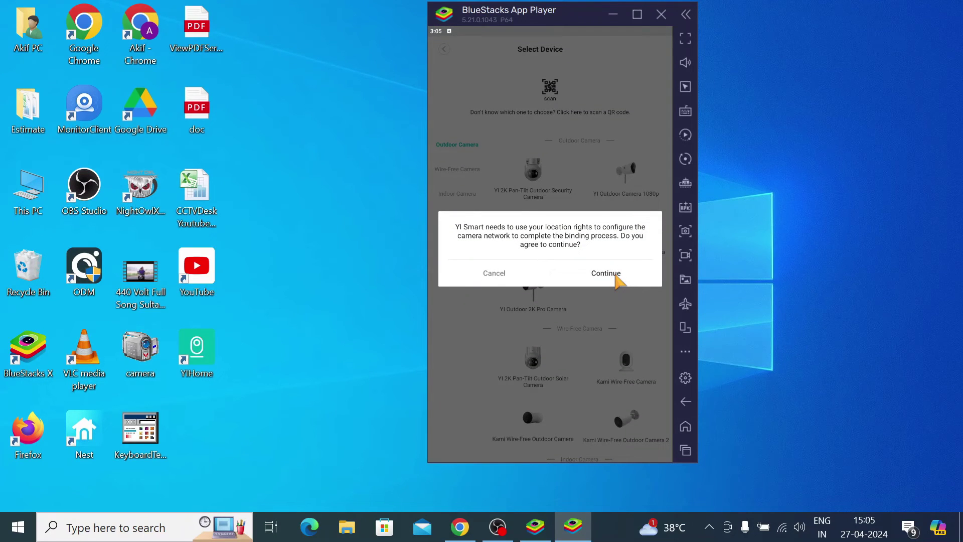
{"action": "left_click", "coordinate": [606, 273]}
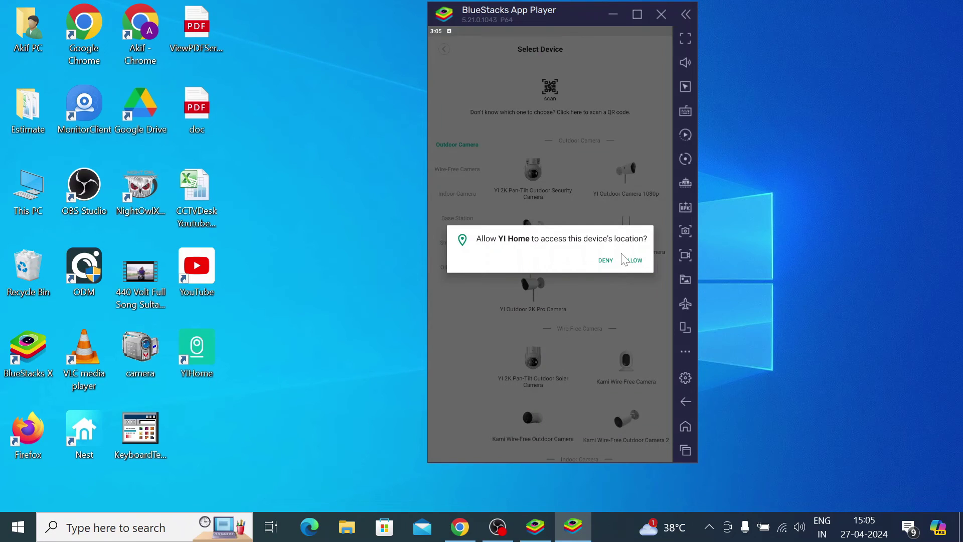
{"action": "left_click", "coordinate": [633, 261]}
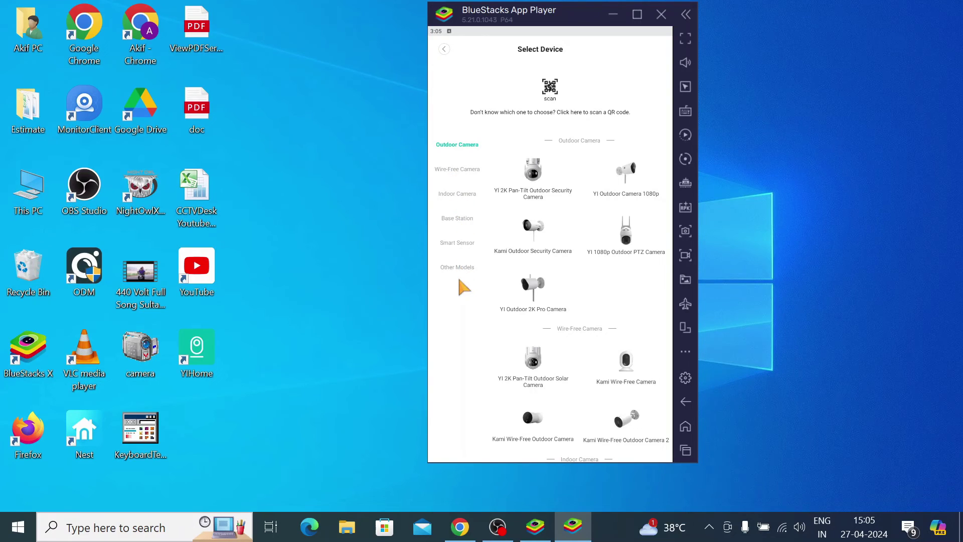
Pick the YI Outdoor 2K Pro Camera, then back out and confirm quitting setup.
{"action": "left_click", "coordinate": [535, 288]}
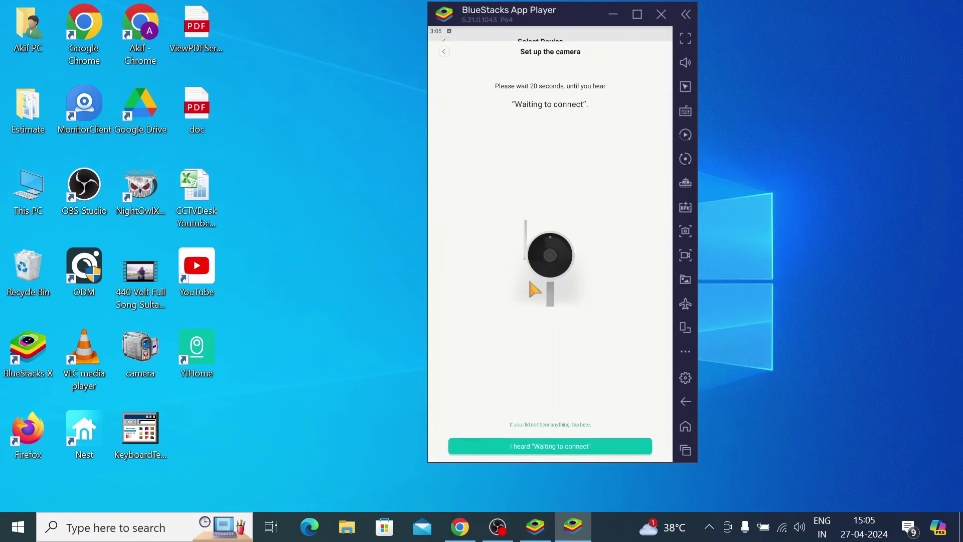
{"action": "left_click", "coordinate": [446, 50]}
{"action": "left_click", "coordinate": [589, 264]}
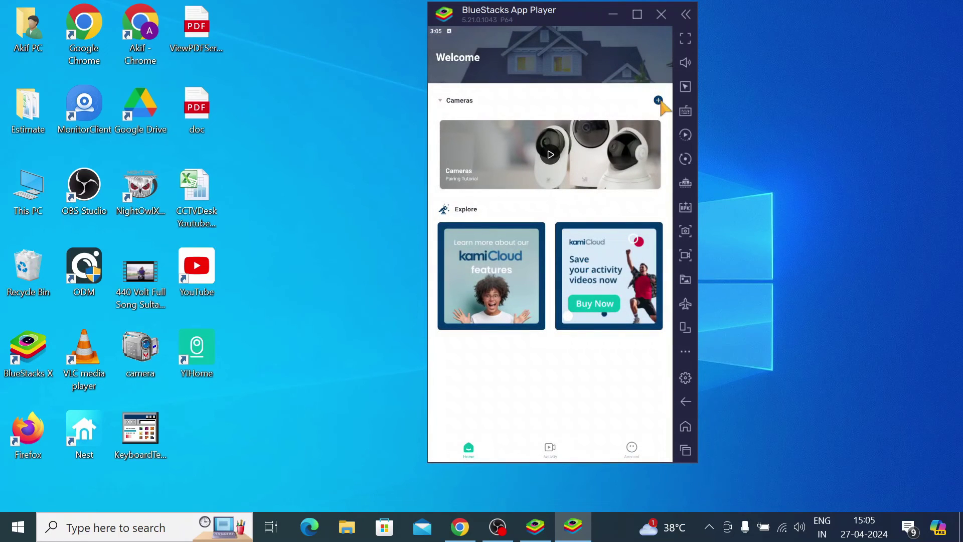
Start adding a camera, allow camera access, and open then close the QR scanner.
{"action": "left_click", "coordinate": [659, 101]}
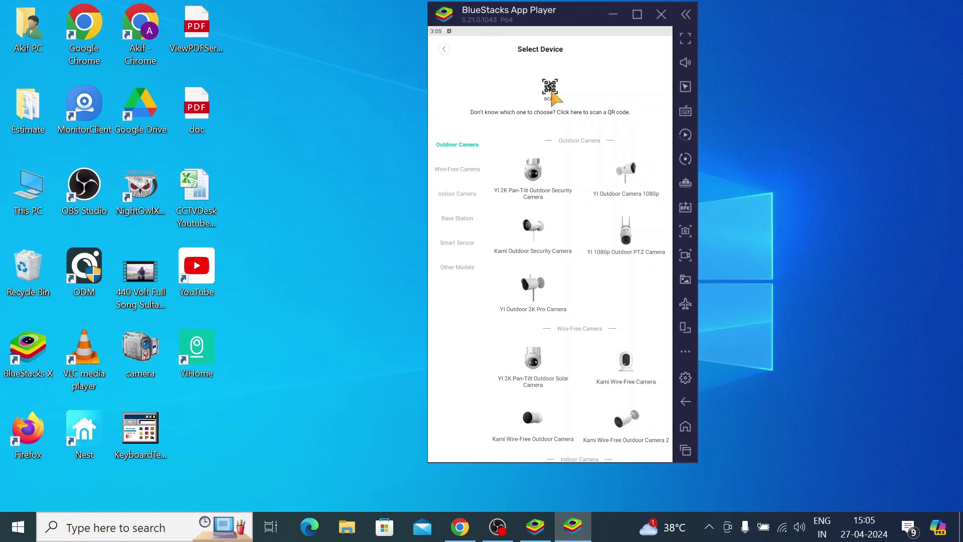
{"action": "left_click", "coordinate": [550, 90]}
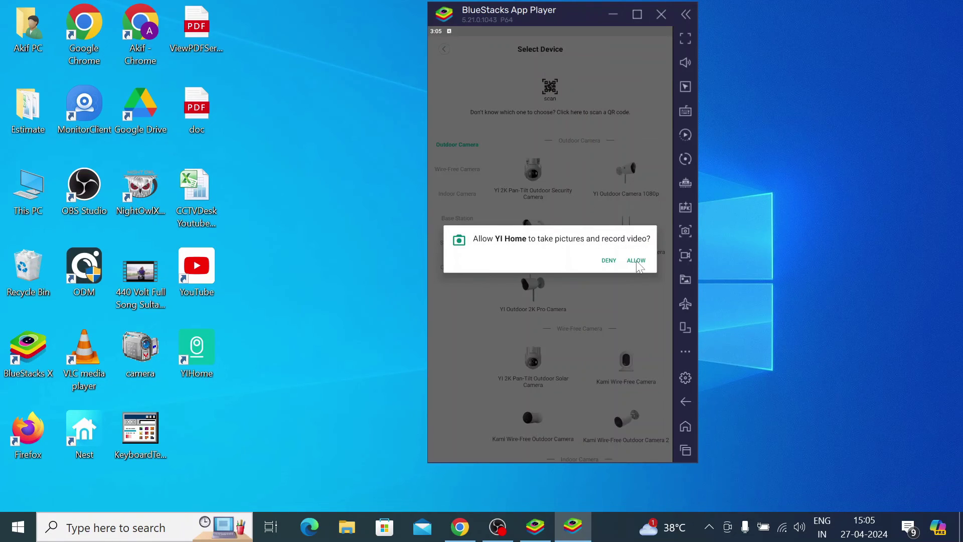
{"action": "left_click", "coordinate": [636, 261]}
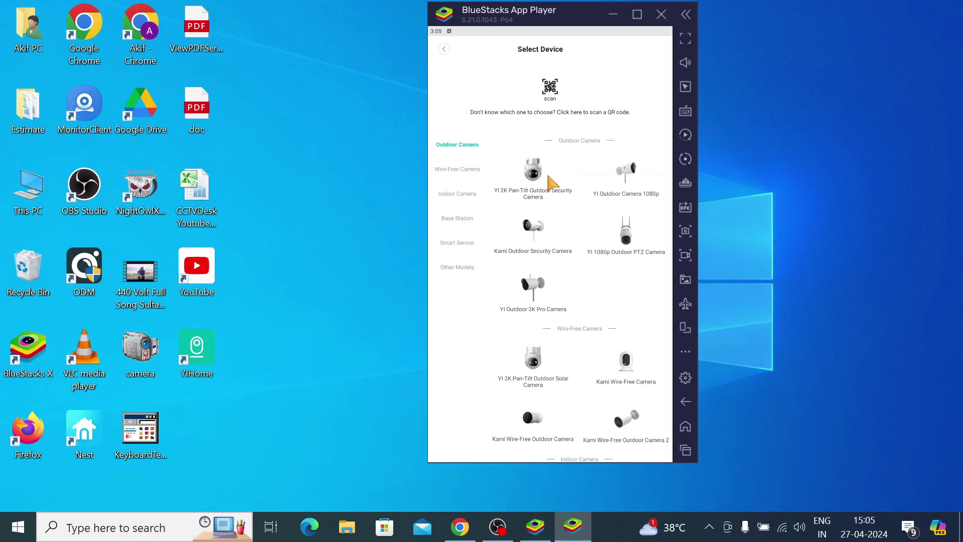
{"action": "left_click", "coordinate": [552, 92]}
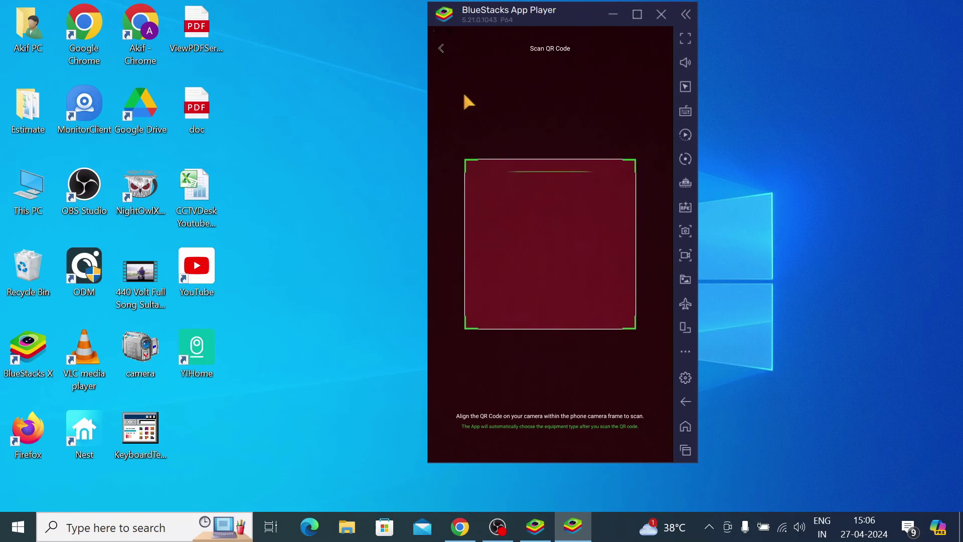
{"action": "left_click", "coordinate": [441, 50]}
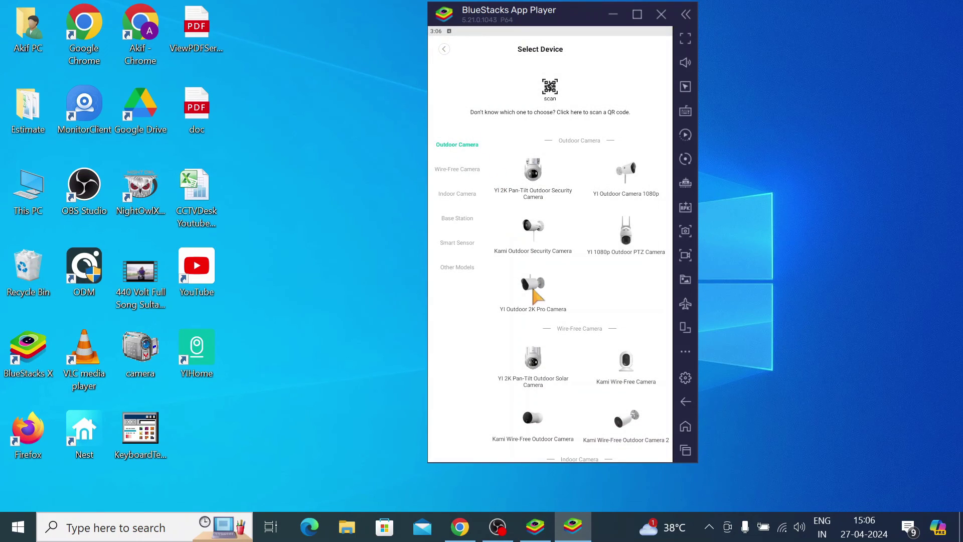
Pick the YI Outdoor 2K Pro Camera and confirm it announced "Waiting to connect".
{"action": "left_click", "coordinate": [533, 293]}
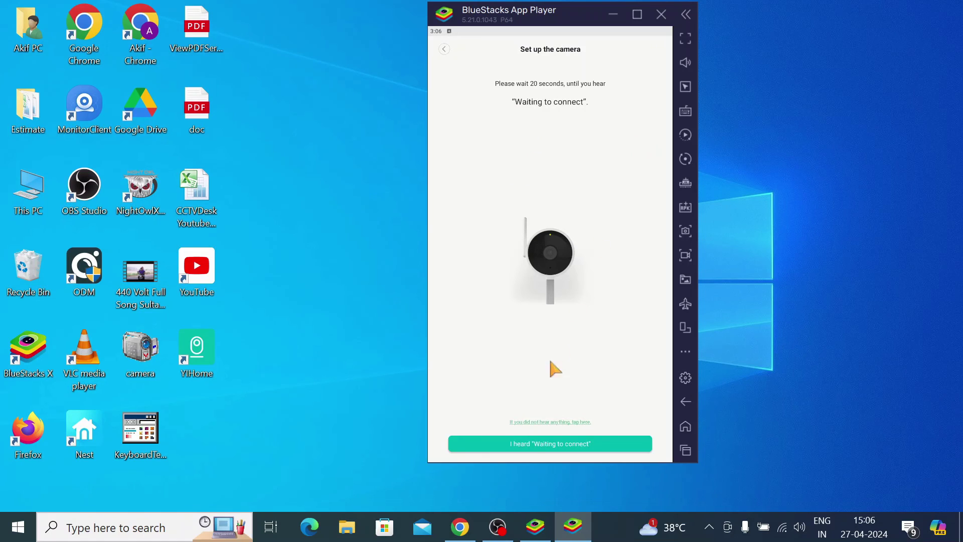
{"action": "left_click", "coordinate": [536, 446]}
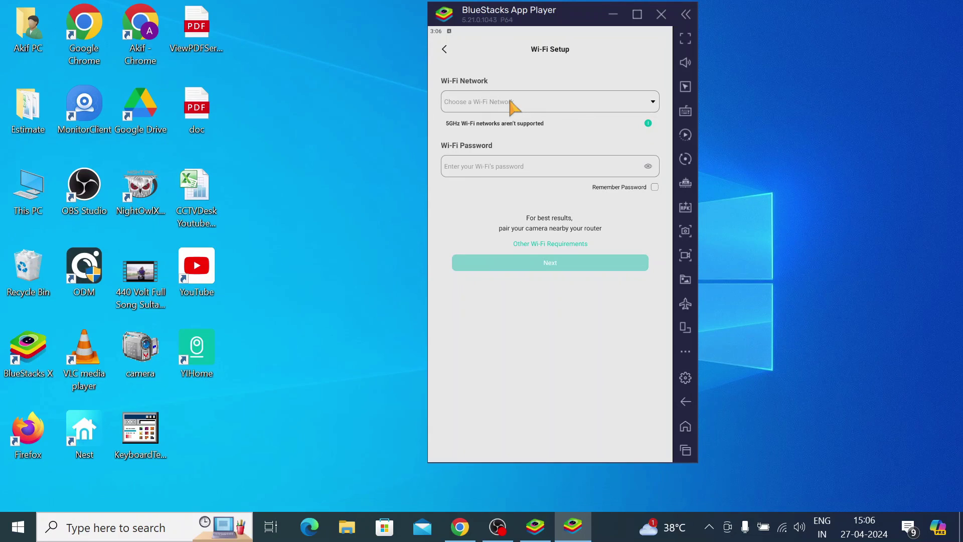
Find the Wi-Fi Network list empty, then back out of setup and answer the quit-setup prompt.
{"action": "left_click", "coordinate": [515, 103]}
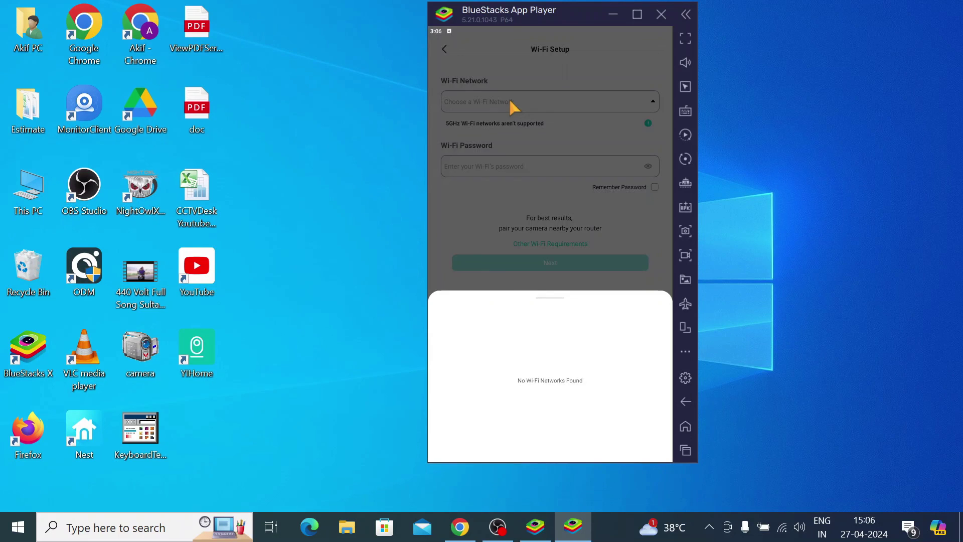
{"action": "left_click", "coordinate": [447, 217]}
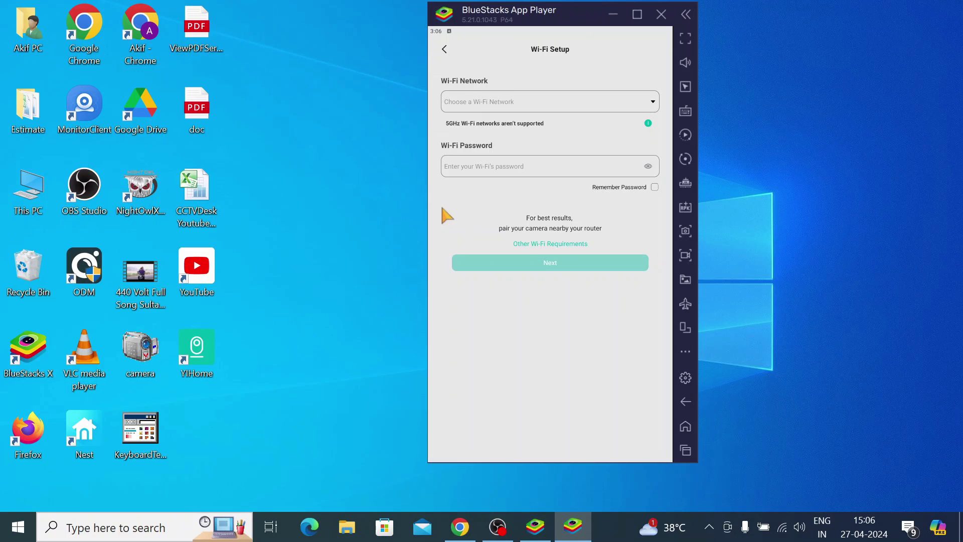
{"action": "left_click", "coordinate": [444, 49]}
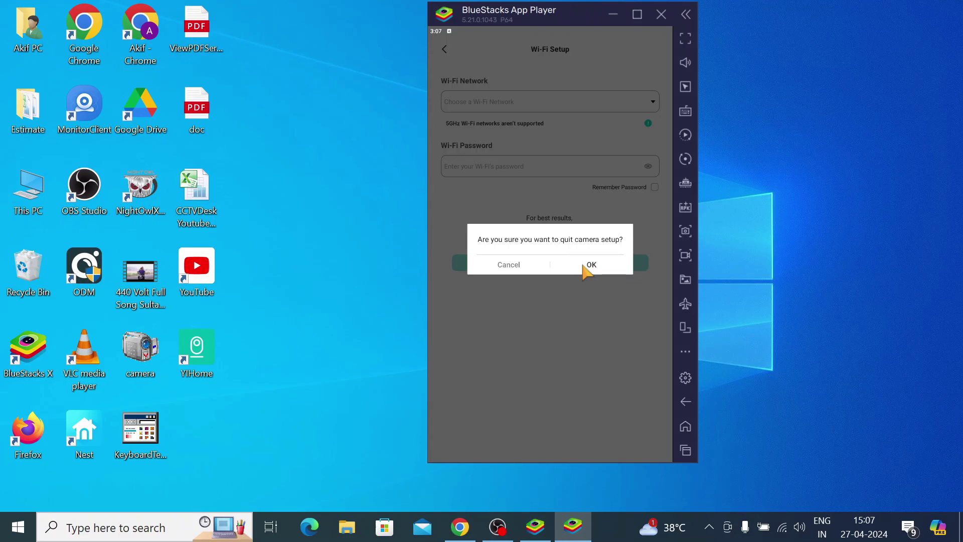
{"action": "left_click", "coordinate": [591, 265]}
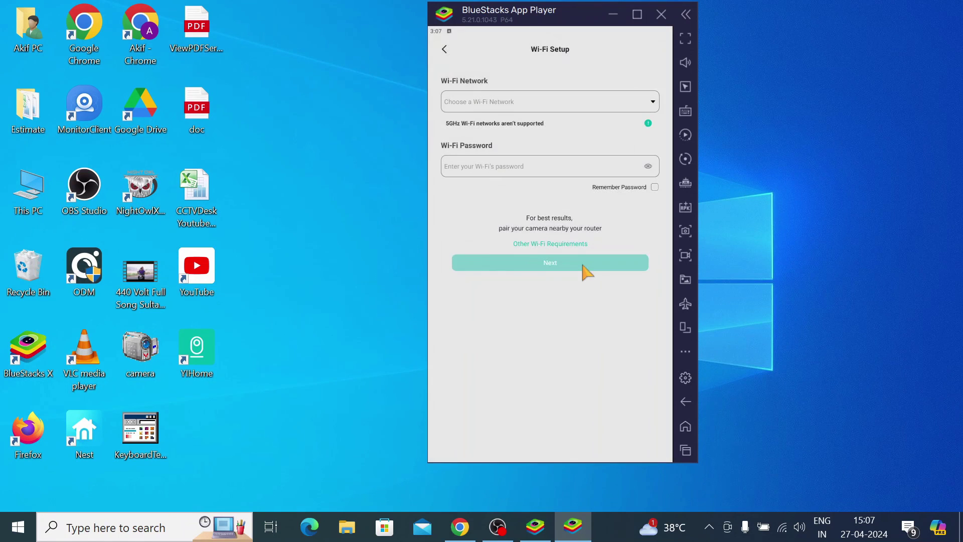